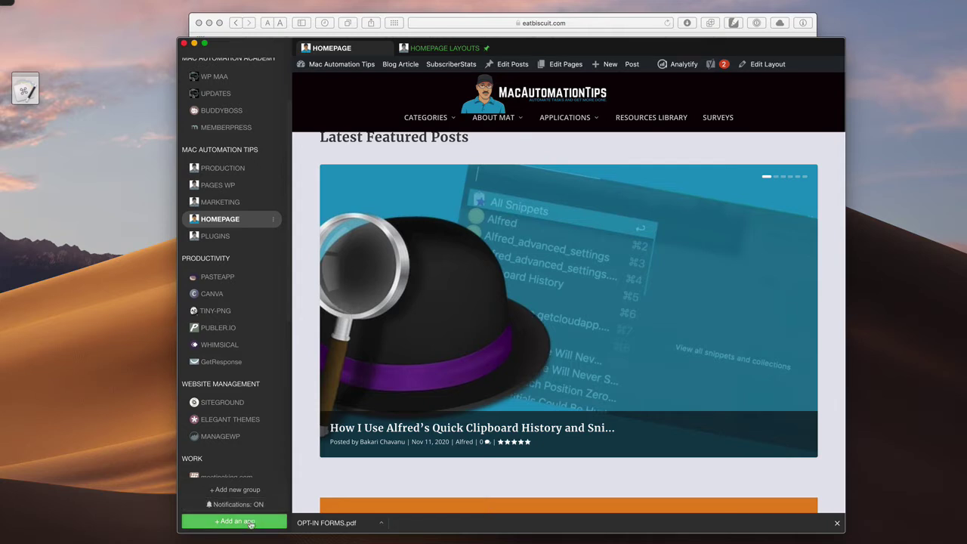
Step: Open the App Directory, browse the available apps, and expand the ClickUp entry to view its options
click(250, 523)
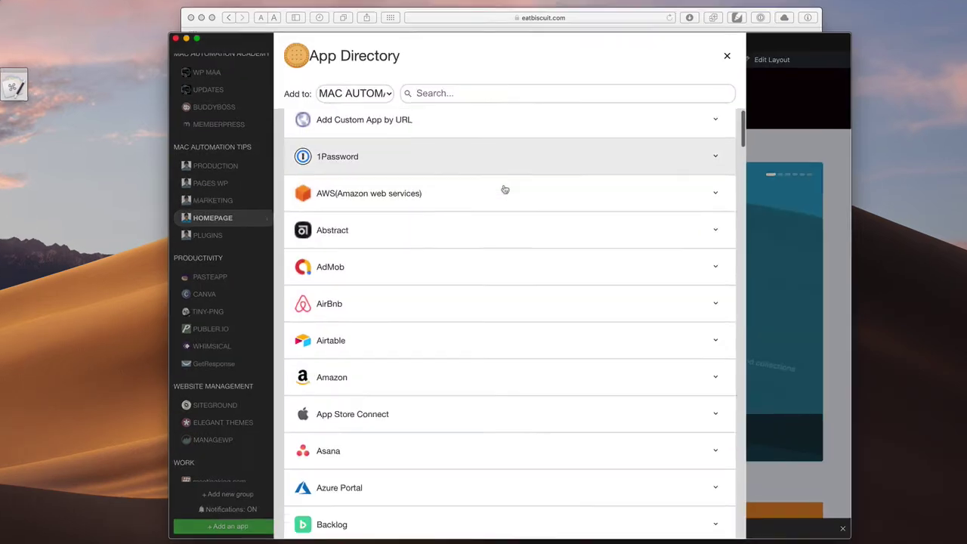
scroll(504, 189, down, 3)
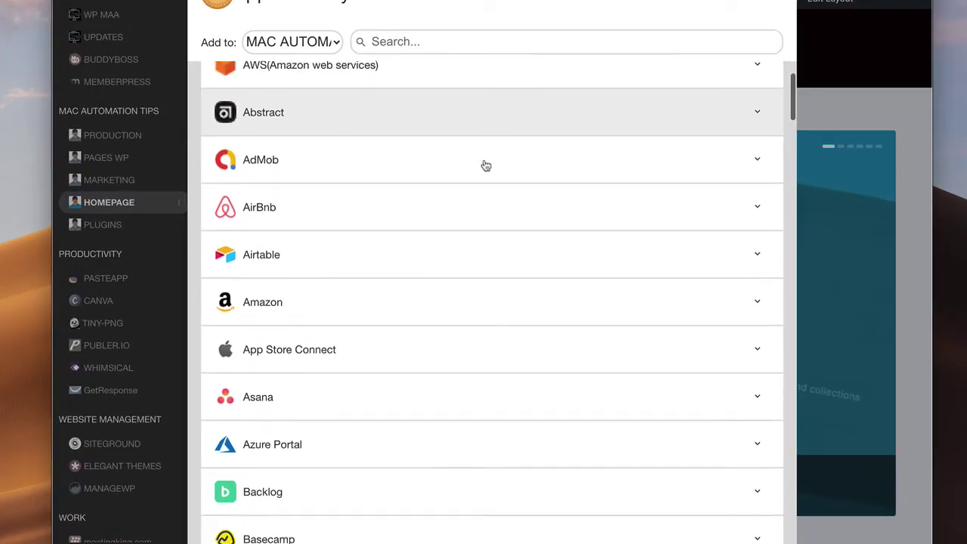
scroll(508, 192, up, 3)
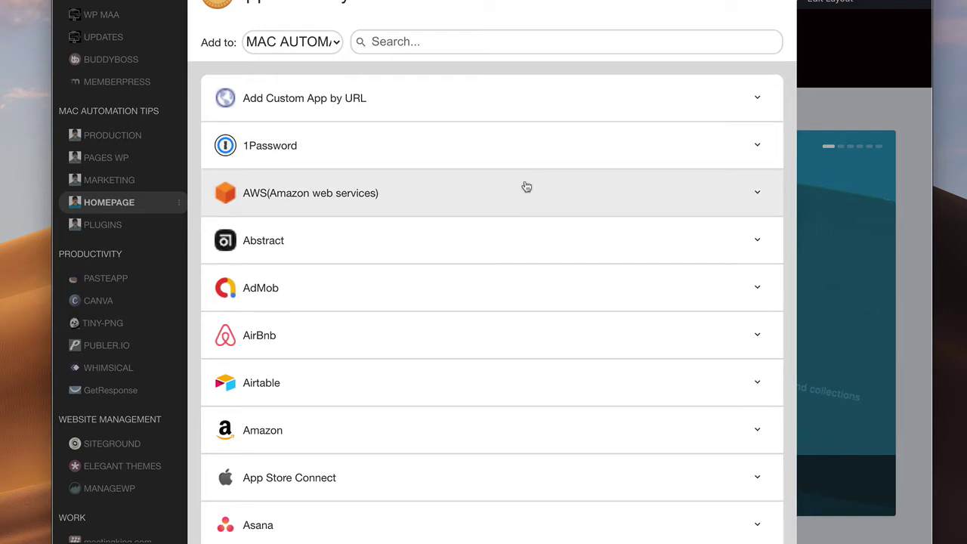
scroll(527, 185, down, 1)
scroll(528, 181, down, 1)
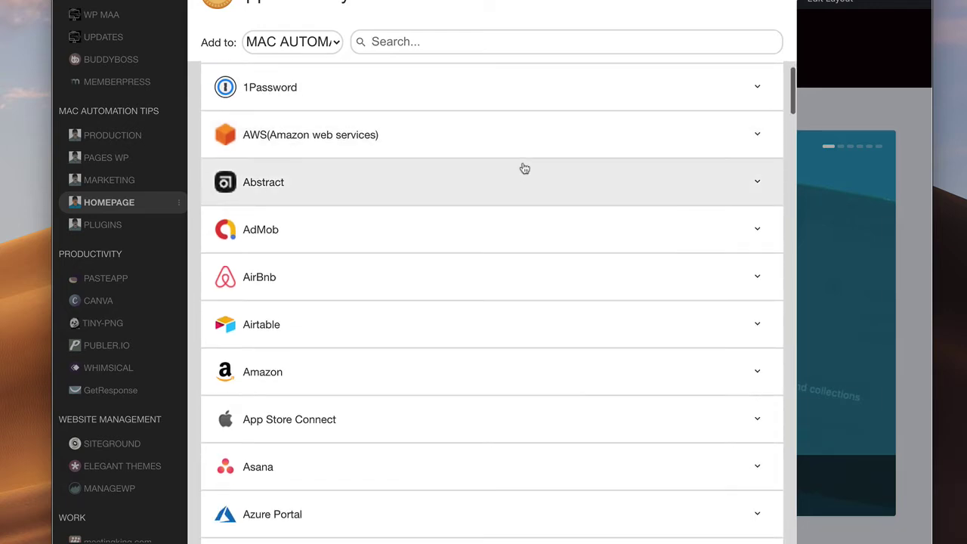
scroll(524, 166, up, 2)
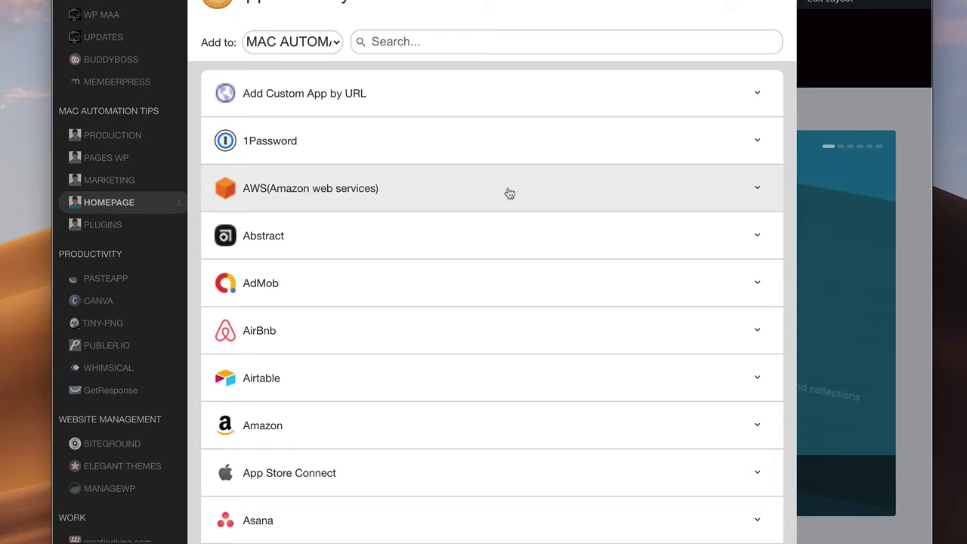
scroll(494, 265, down, 3)
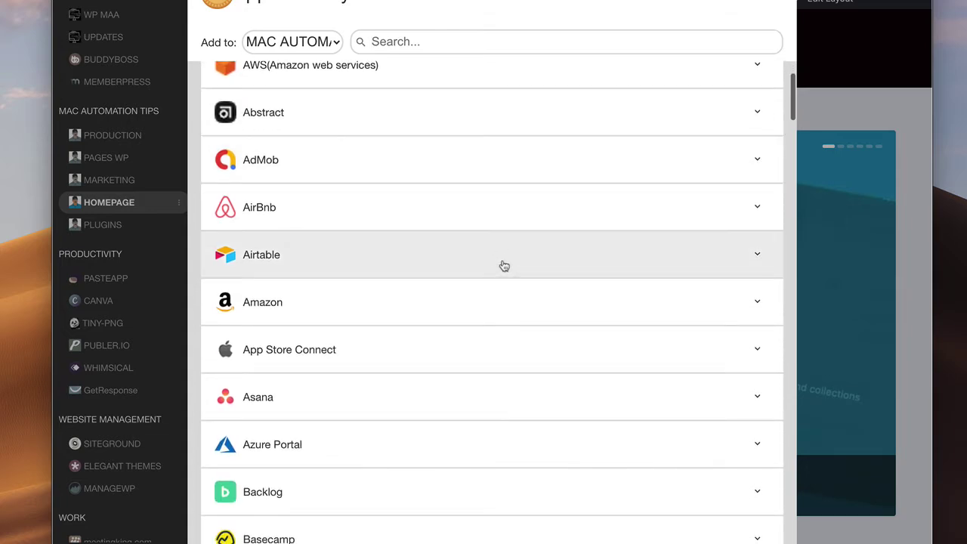
scroll(500, 252, down, 6)
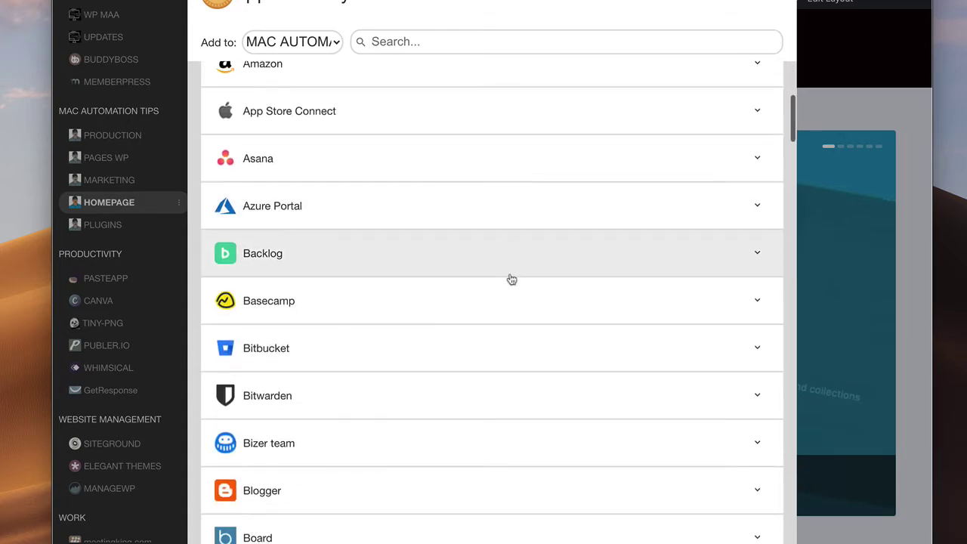
scroll(511, 261, down, 2)
scroll(482, 284, down, 5)
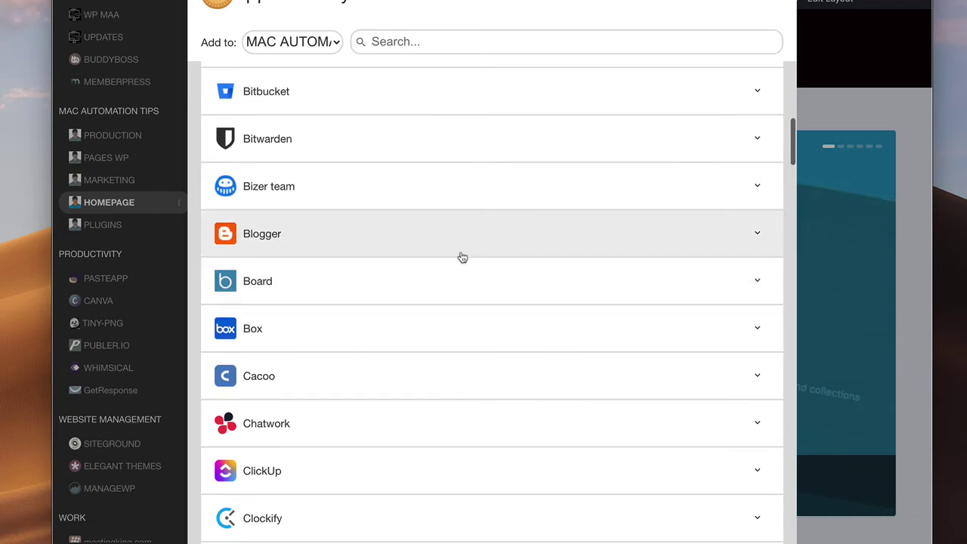
scroll(493, 258, down, 6)
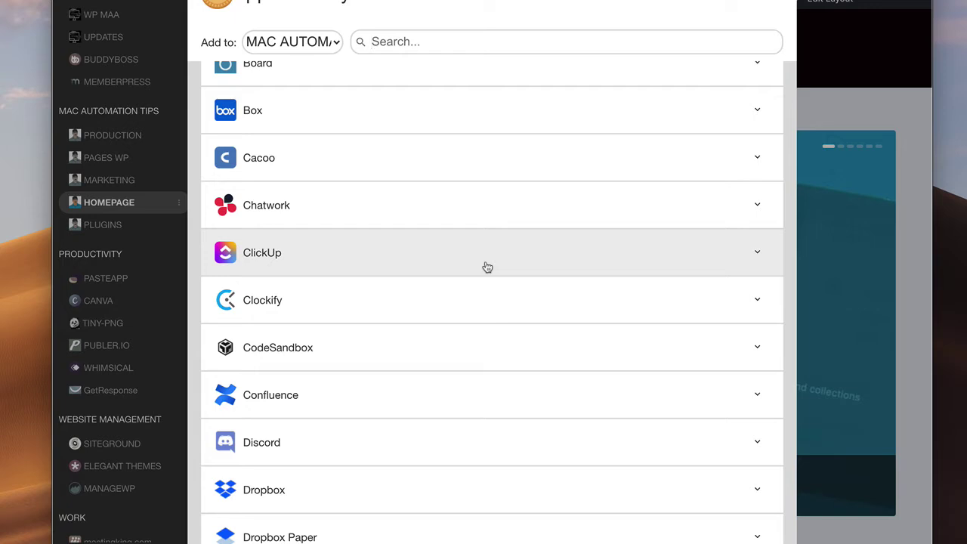
click(758, 254)
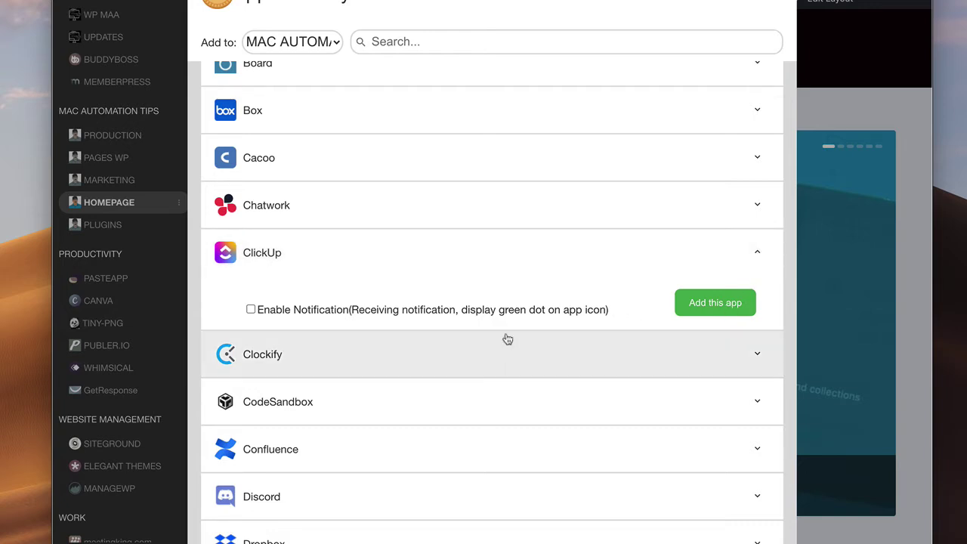
Step: Expand the option for adding a custom app by URL to view its field, and close the App Directory
scroll(505, 339, up, 10)
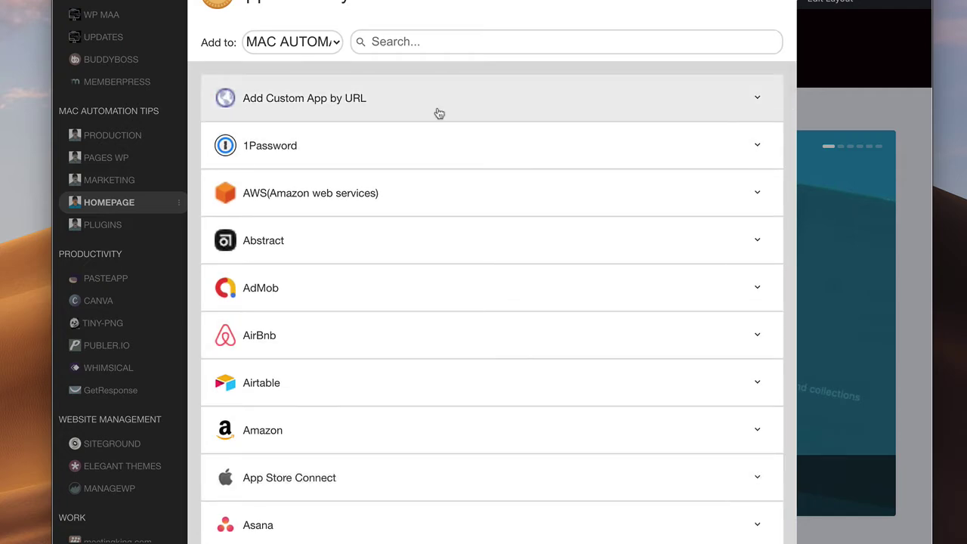
click(434, 114)
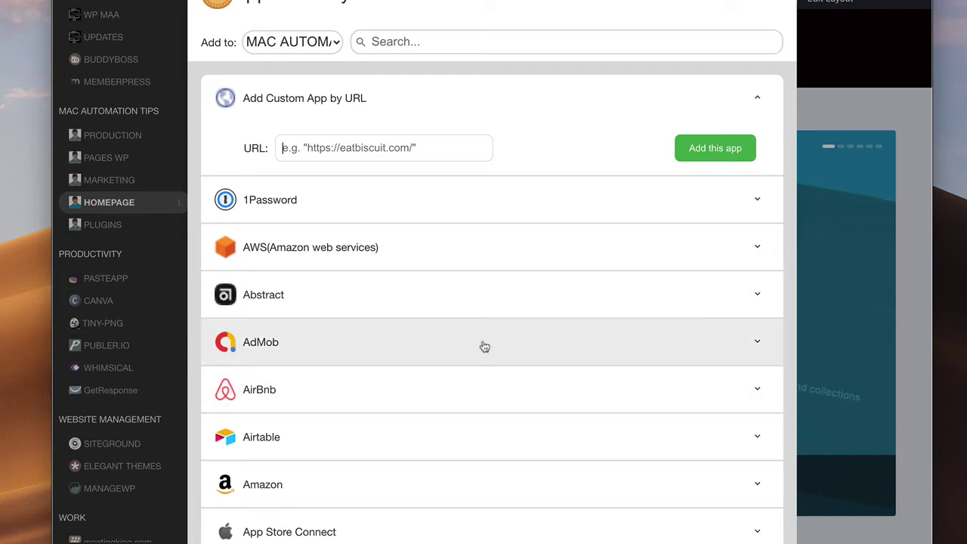
scroll(533, 275, down, 1)
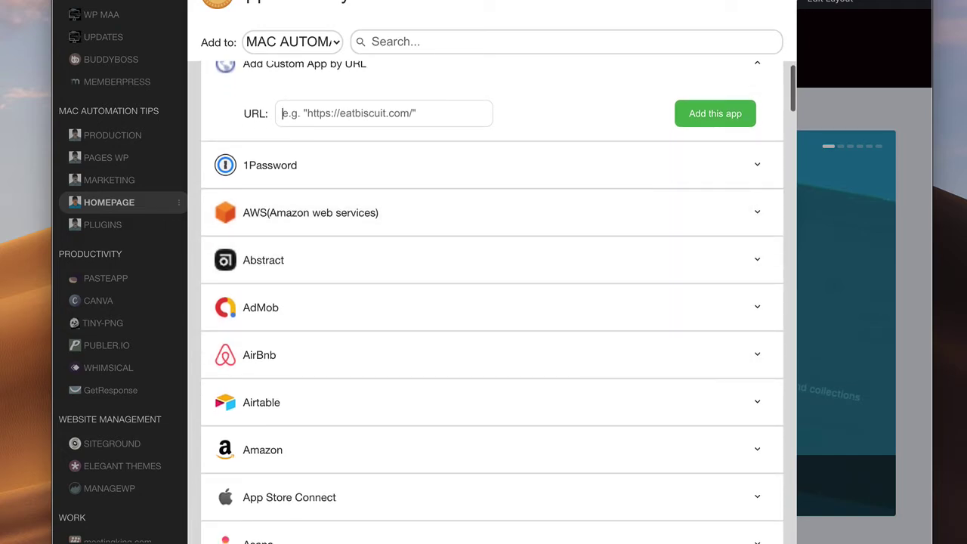
click(171, 479)
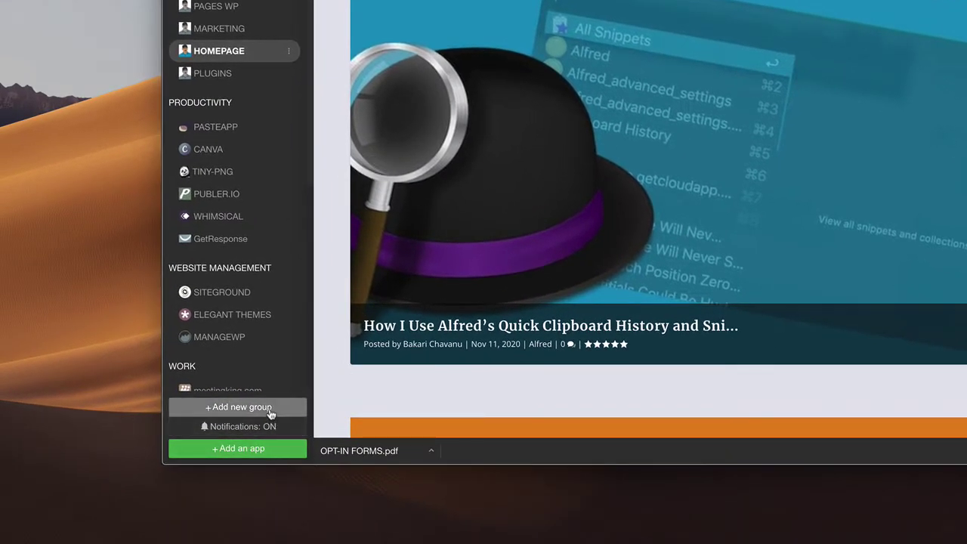
Step: Create an app group named RESEARCH and move it between the WEBSITE MANAGEMENT and WORK groups
scroll(395, 95, down, 10)
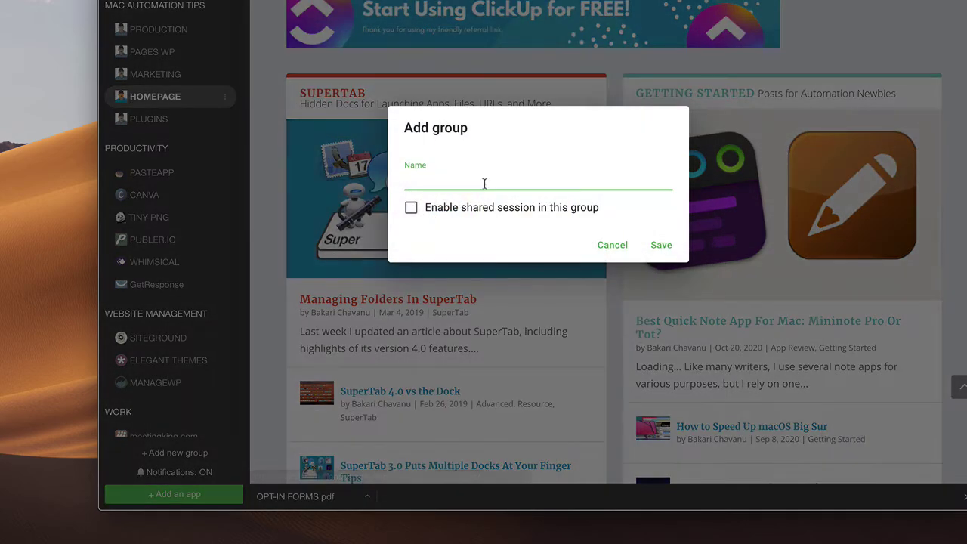
text(R)
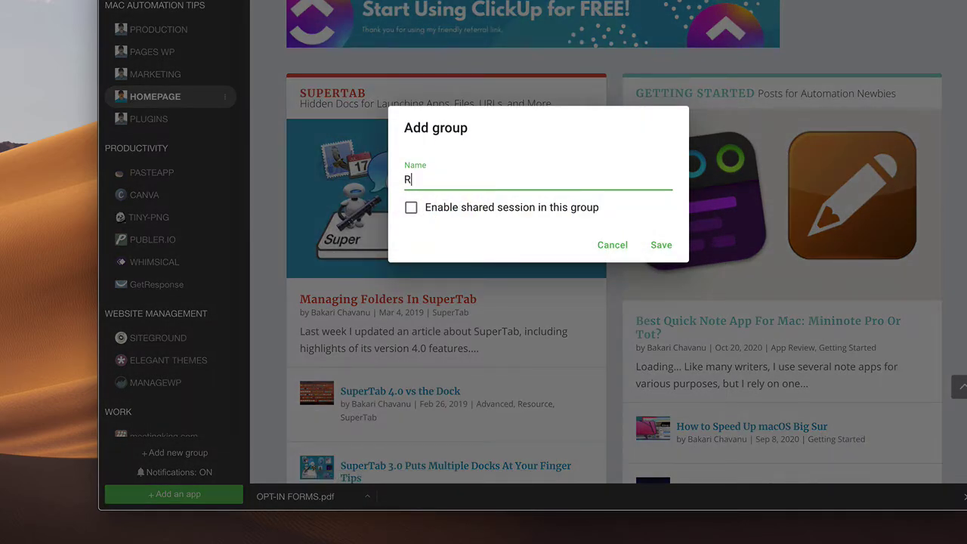
text(eESEARCH)
click(661, 245)
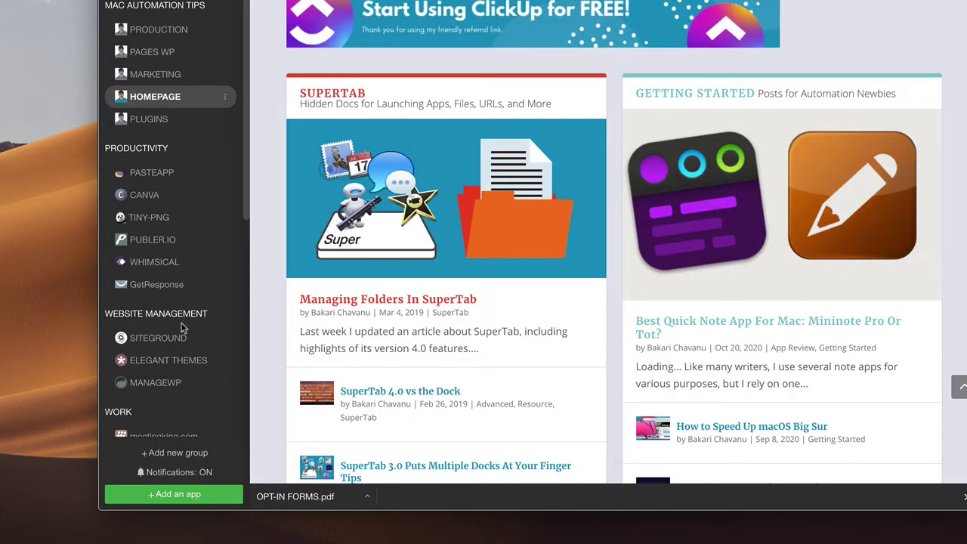
scroll(182, 367, down, 6)
drag(168, 412, 177, 11)
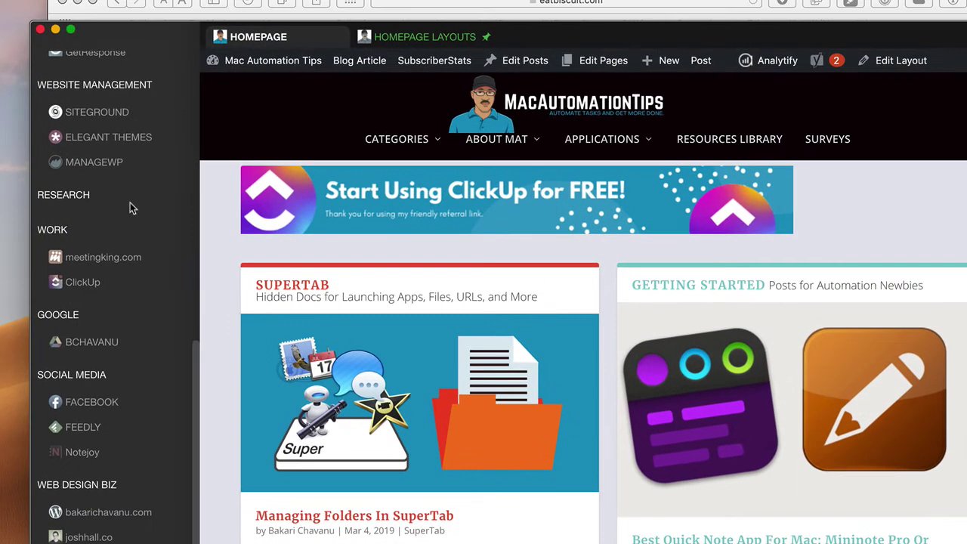
Step: Add the Raindrop.io app from the App Directory to the RESEARCH group
right_click(181, 196)
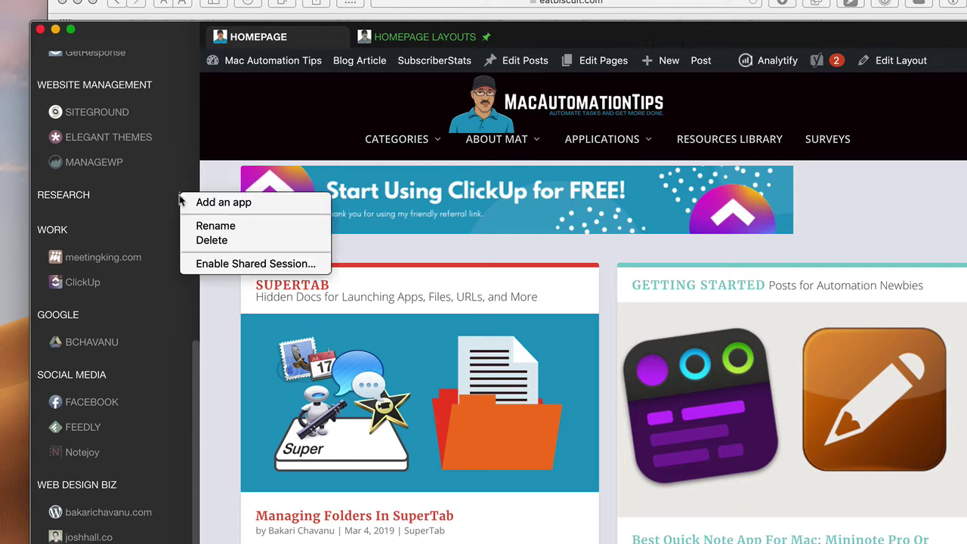
click(208, 203)
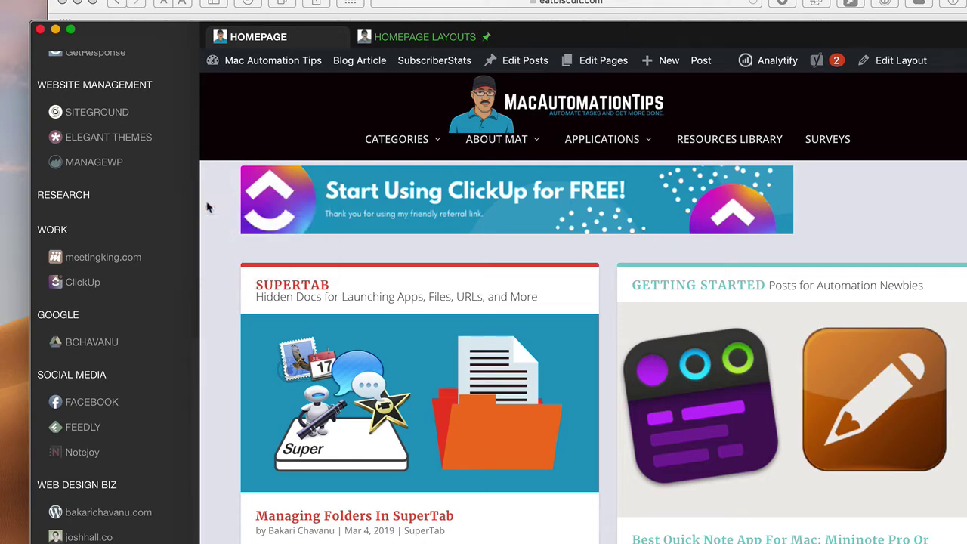
scroll(434, 306, down, 20)
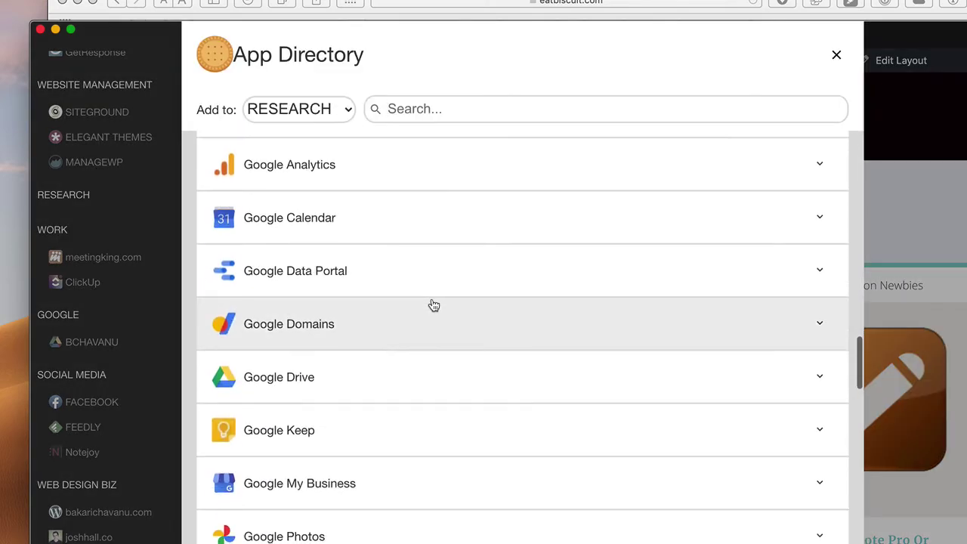
scroll(432, 321, down, 15)
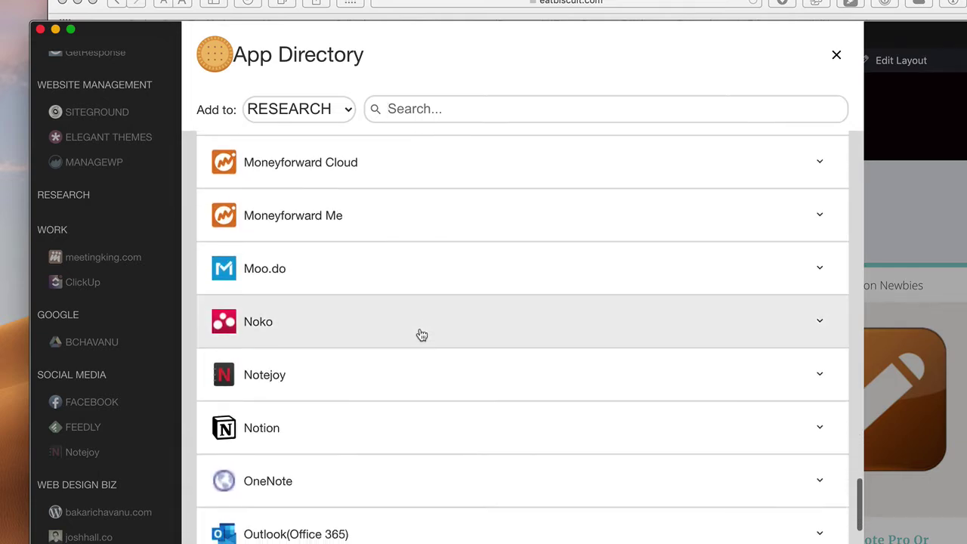
scroll(404, 331, down, 8)
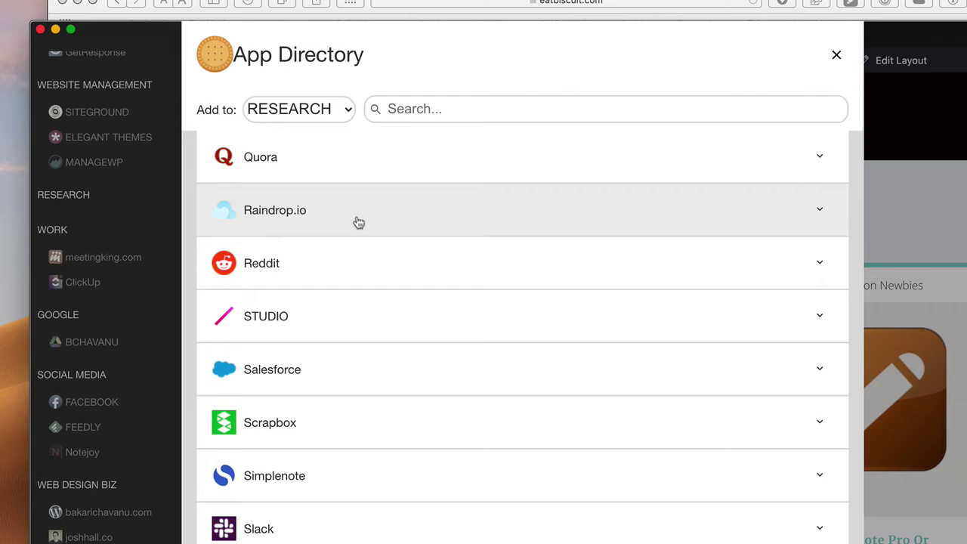
click(359, 222)
click(757, 269)
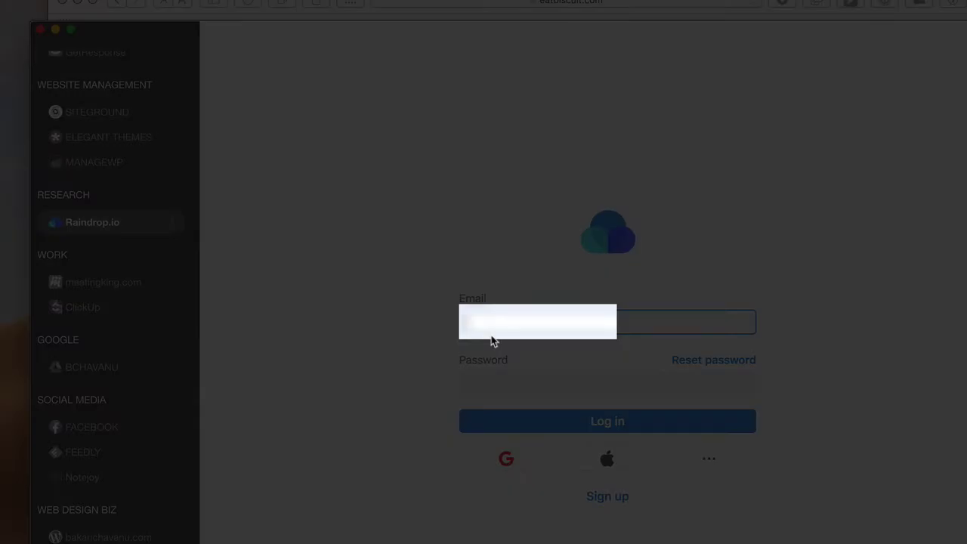
Step: Log in to Raindrop.io with the account email and password
text(email@example.com)
key(Tab)
text(*)
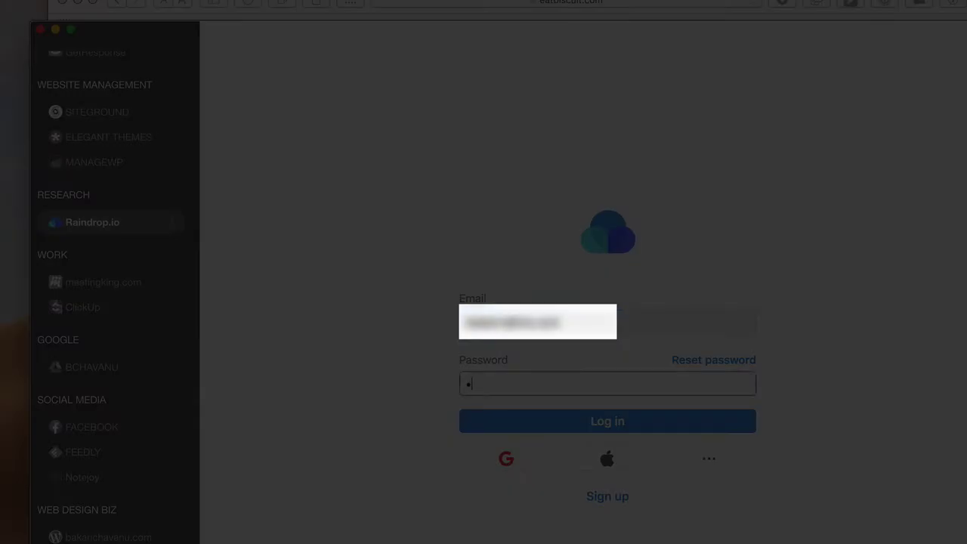
text(********)
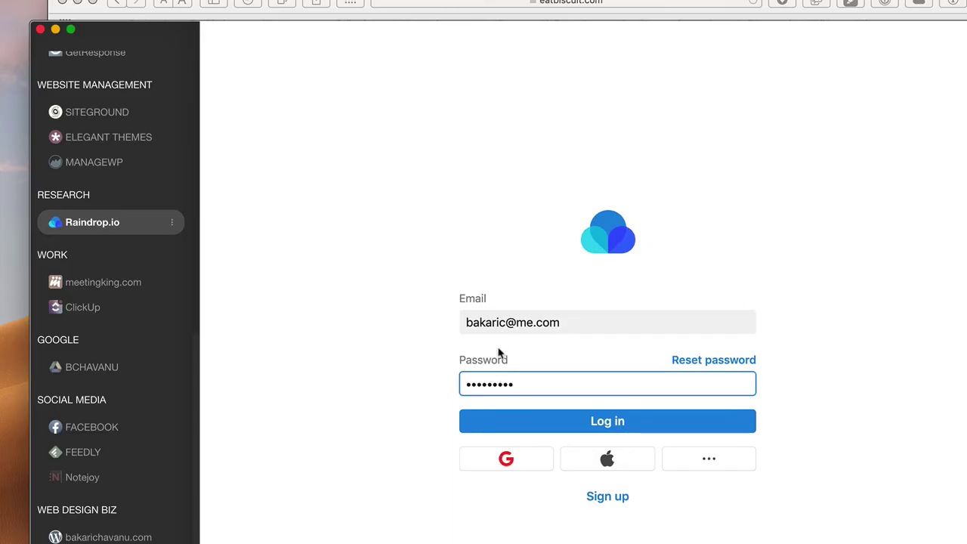
click(540, 422)
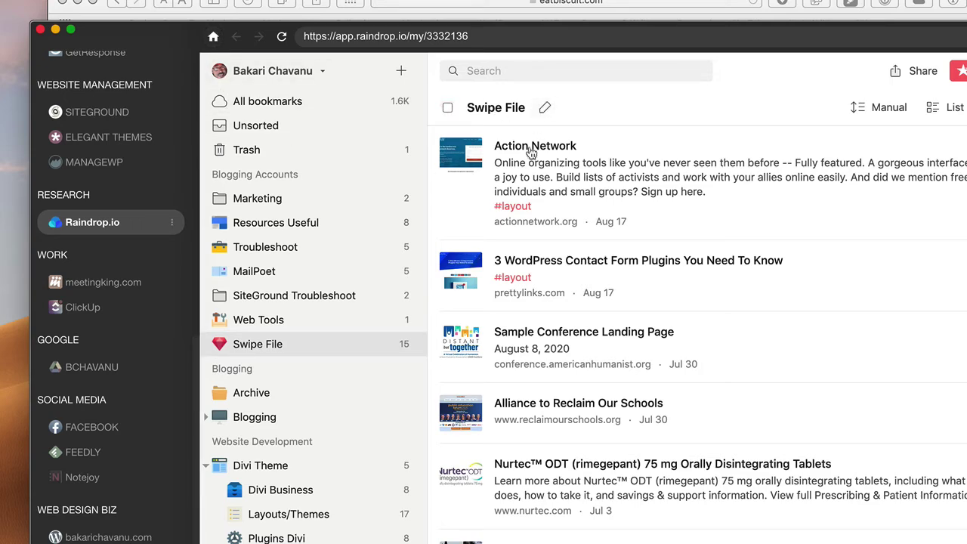
Step: Open the Action Network bookmark from the Swipe File collection in a new tab and pin that tab
click(625, 182)
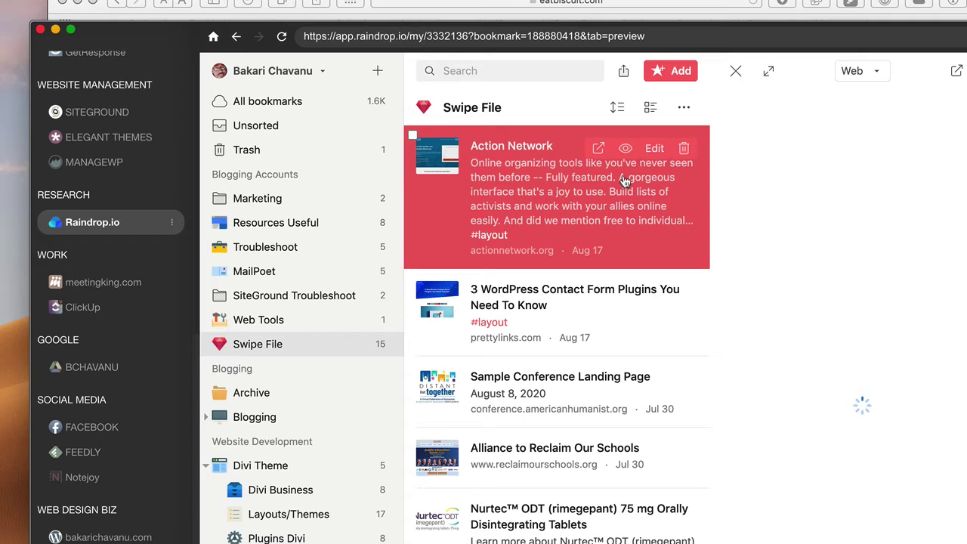
right_click(531, 179)
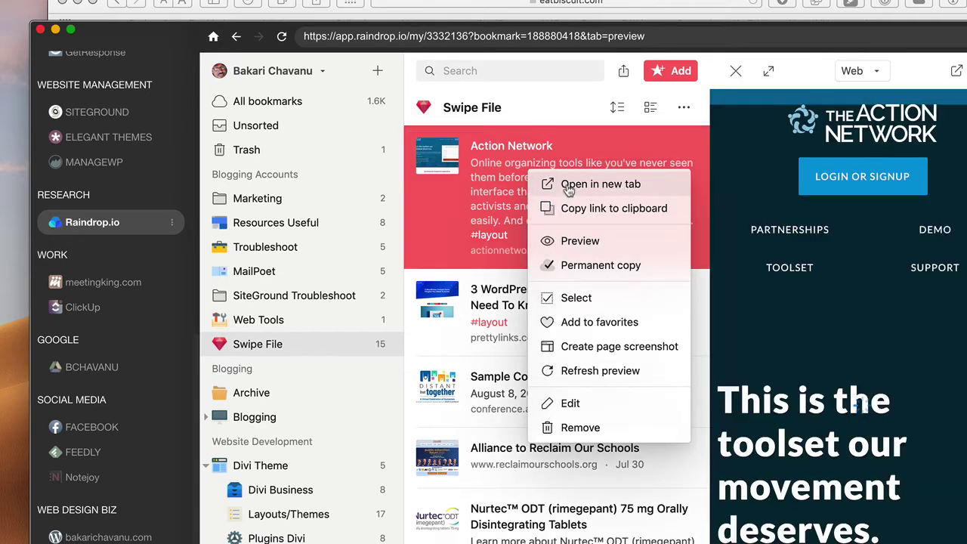
click(575, 189)
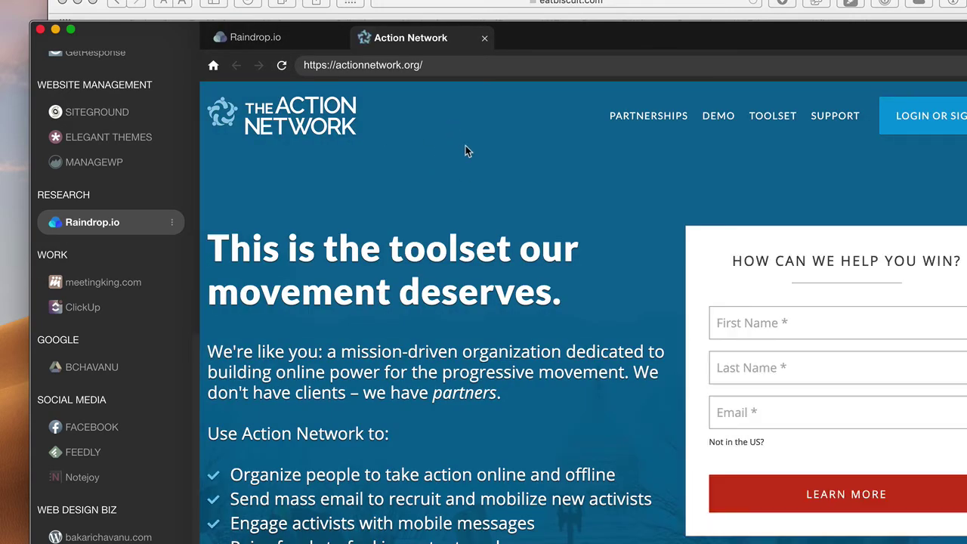
right_click(432, 46)
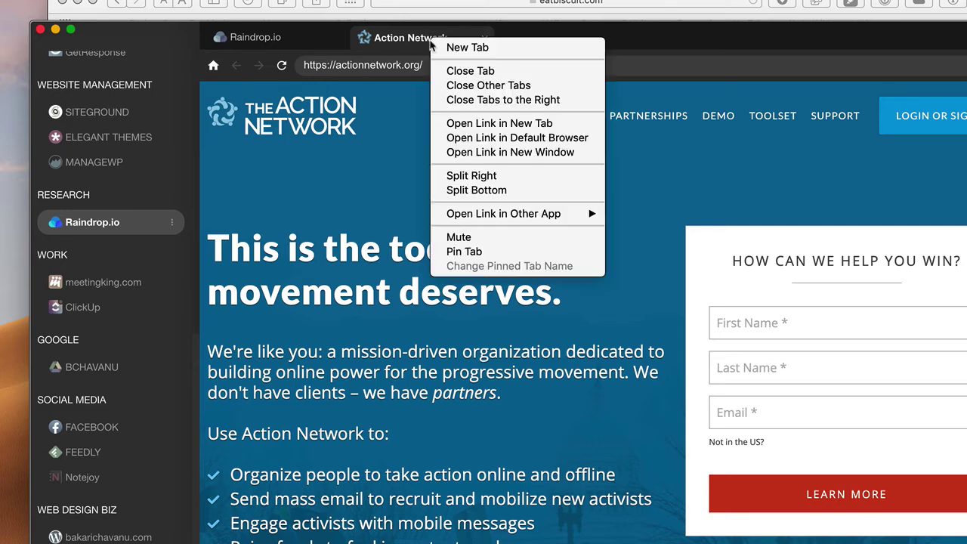
click(458, 252)
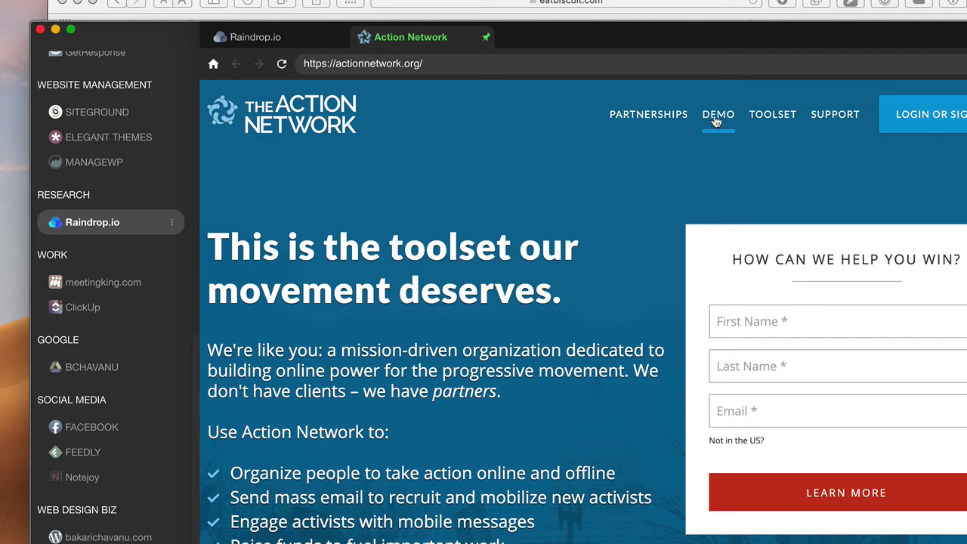
Step: Visit Action Network's Partnerships and Toolset pages in the pinned tab, returning to its home page in between
click(668, 120)
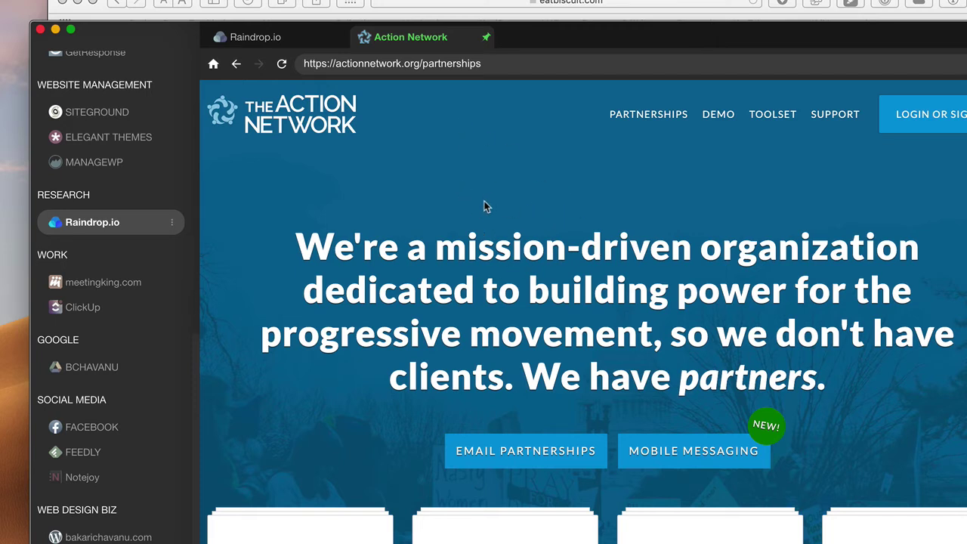
click(213, 65)
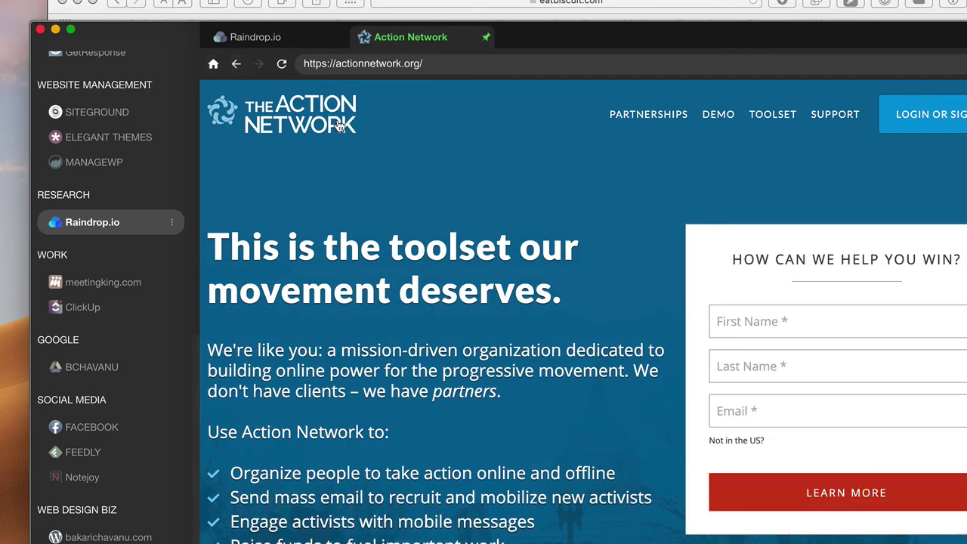
click(769, 121)
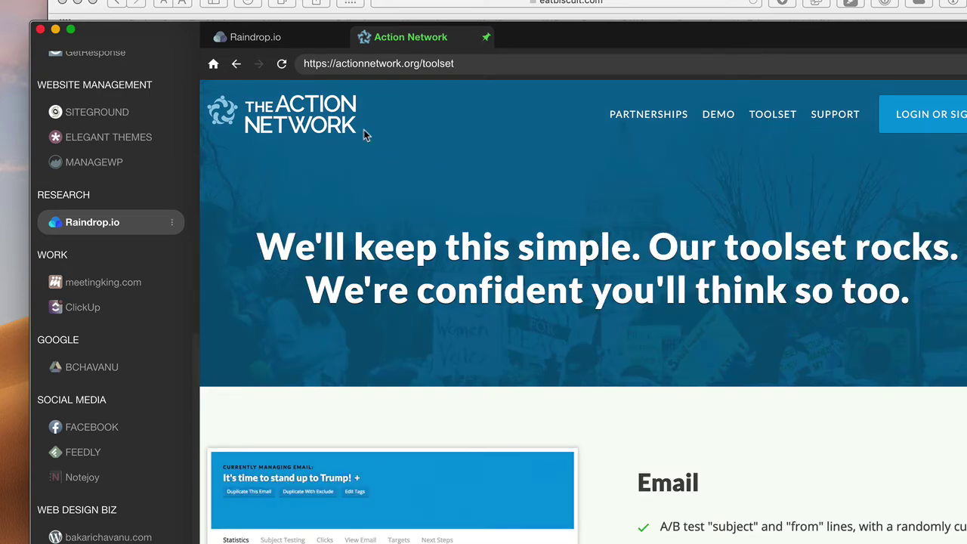
Step: Return the pinned Action Network tab to its home page, open its pinned name for editing and keep the name
click(213, 65)
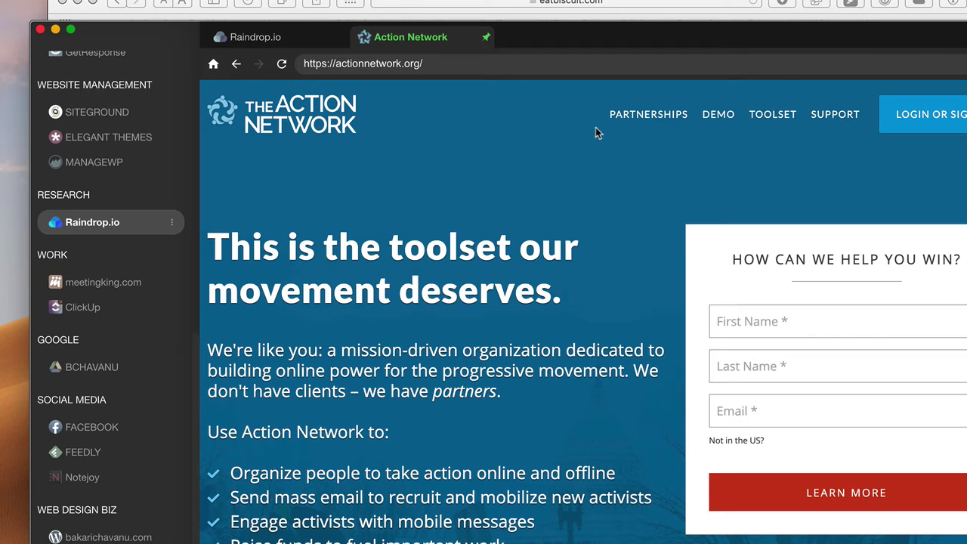
right_click(427, 48)
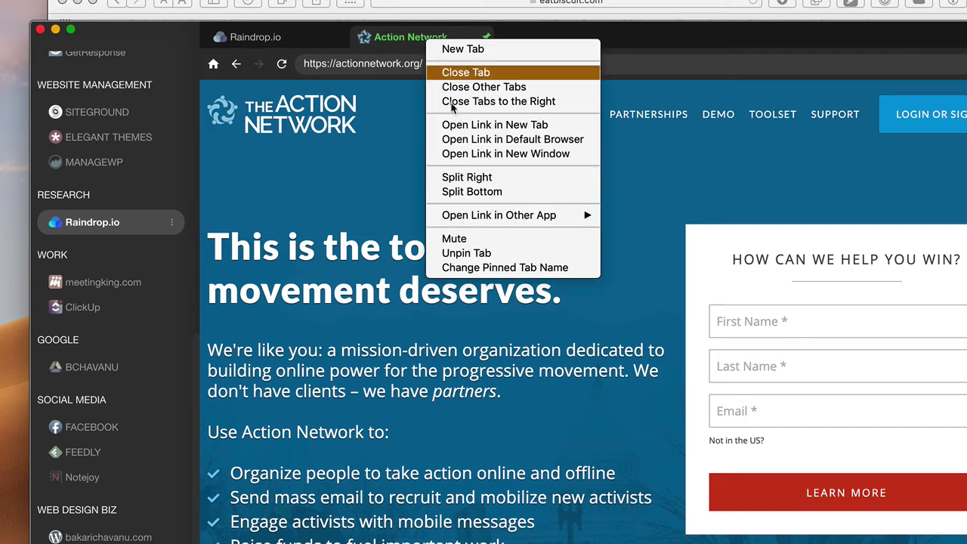
click(480, 268)
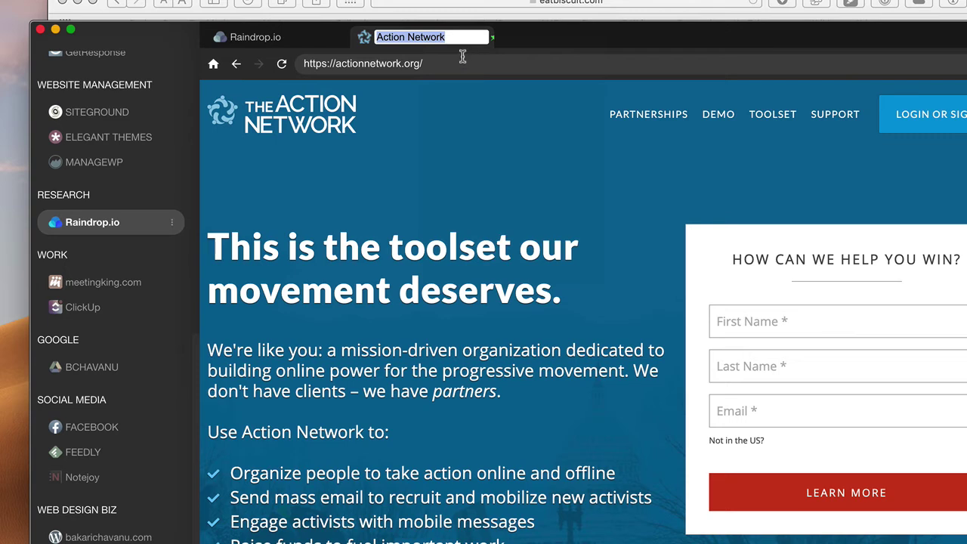
key(Return)
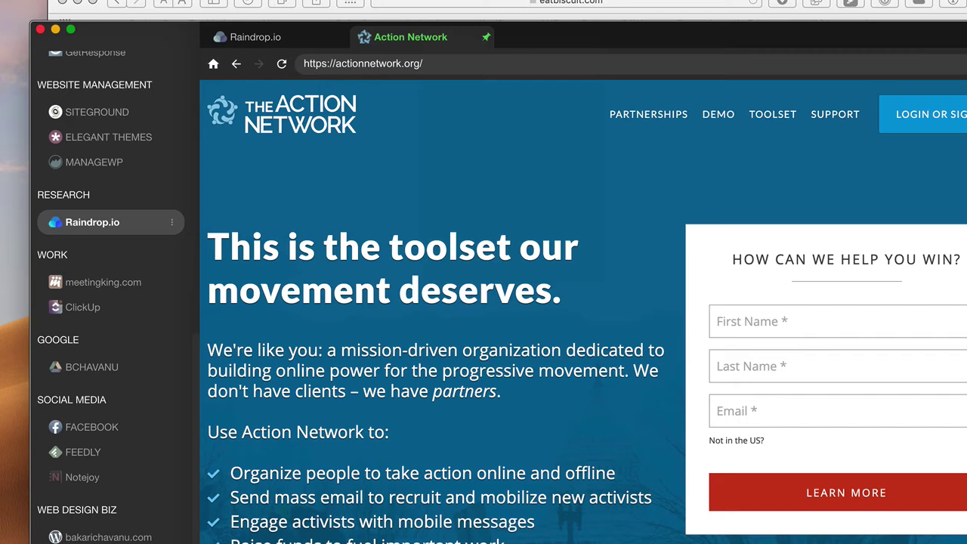
Step: Switch to the Raindrop.io tab, view the options available for that unpinned tab, and dismiss them
click(259, 38)
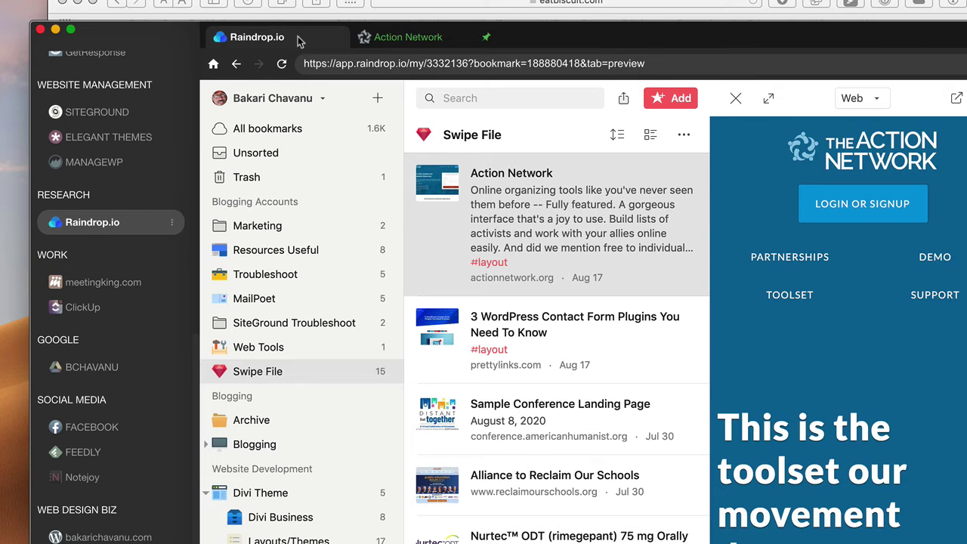
right_click(298, 37)
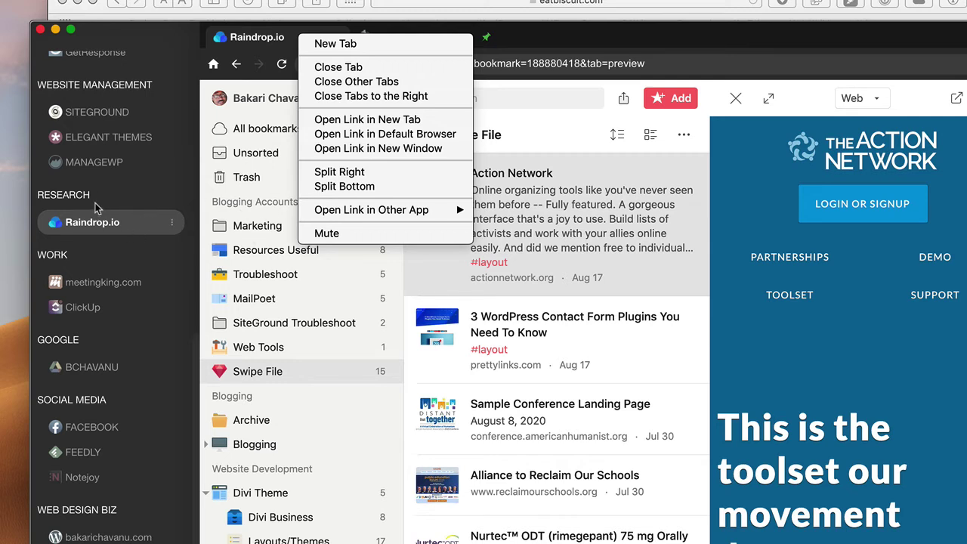
click(545, 134)
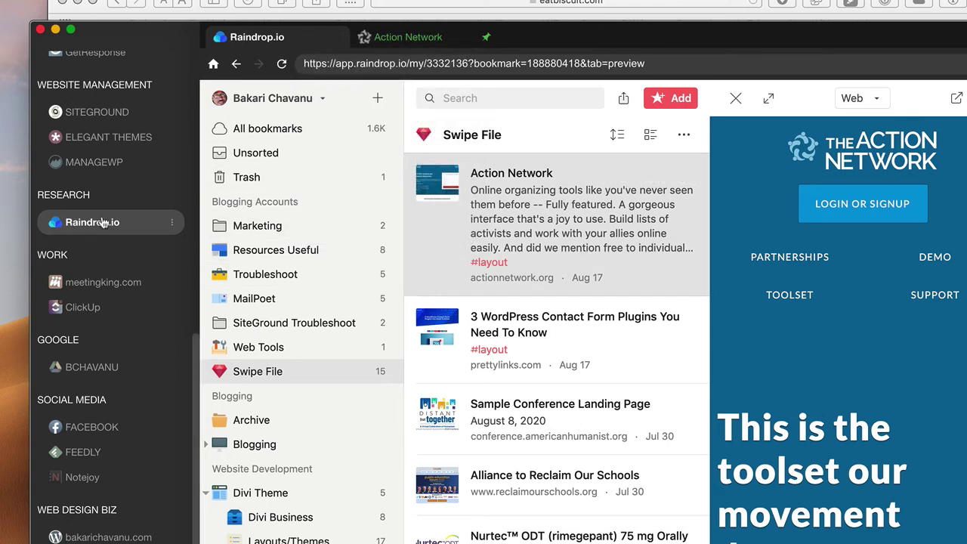
Step: Visit the PRODUCTION, MARKETING, HOMEPAGE and PLUGINS apps in the MAC AUTOMATION TIPS group to view their tabs
scroll(104, 222, up, 10)
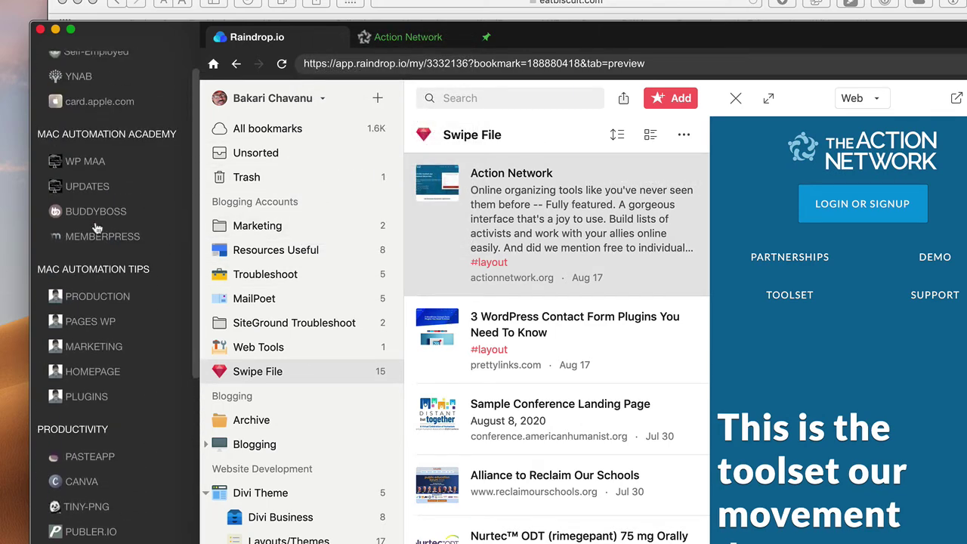
click(116, 298)
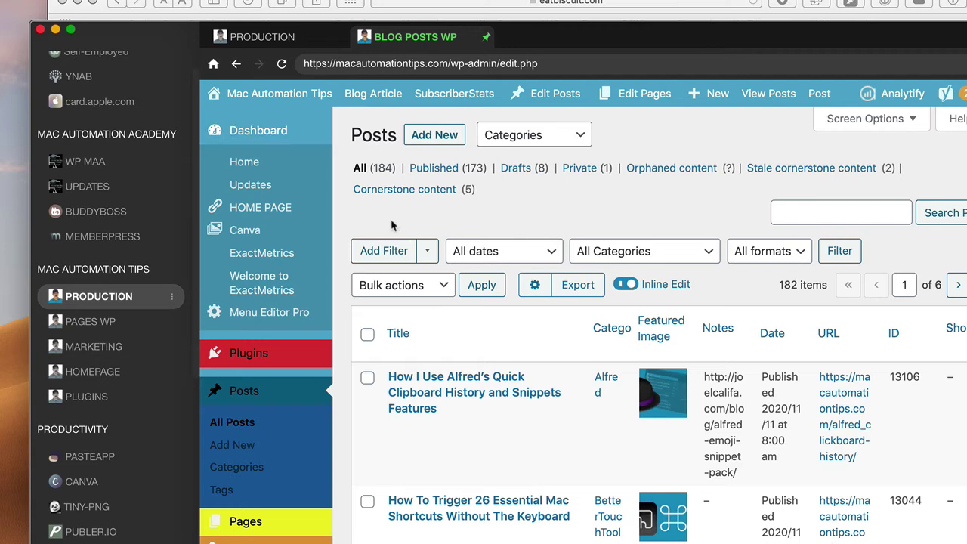
click(130, 300)
click(112, 350)
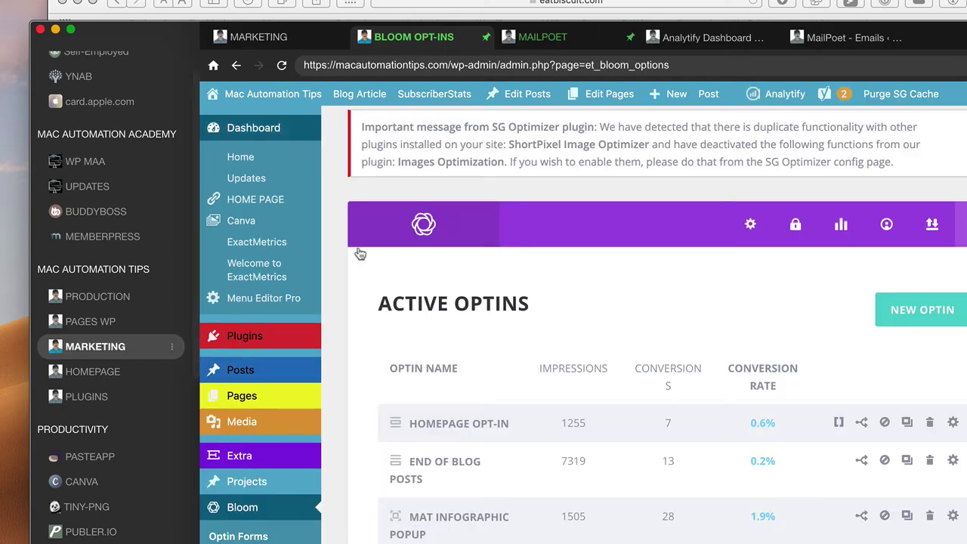
click(104, 374)
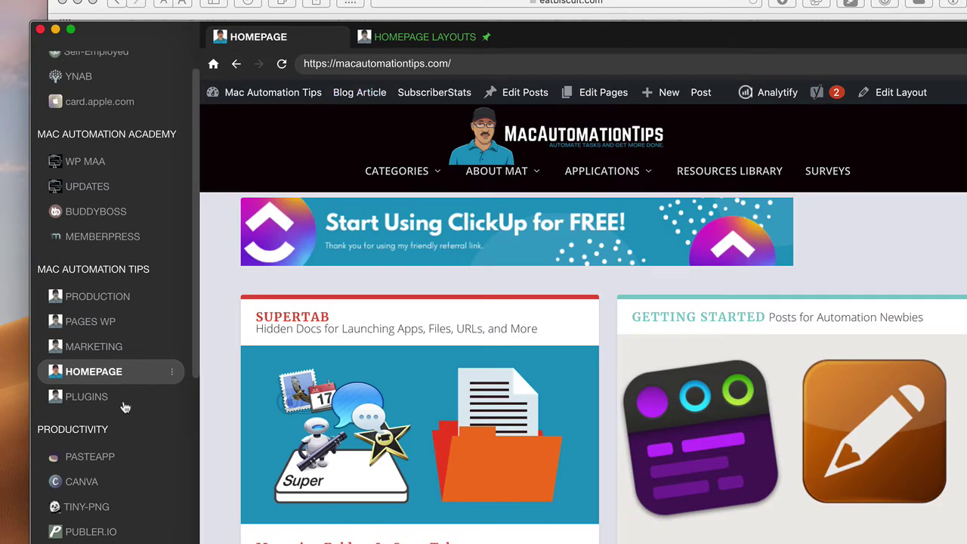
click(104, 398)
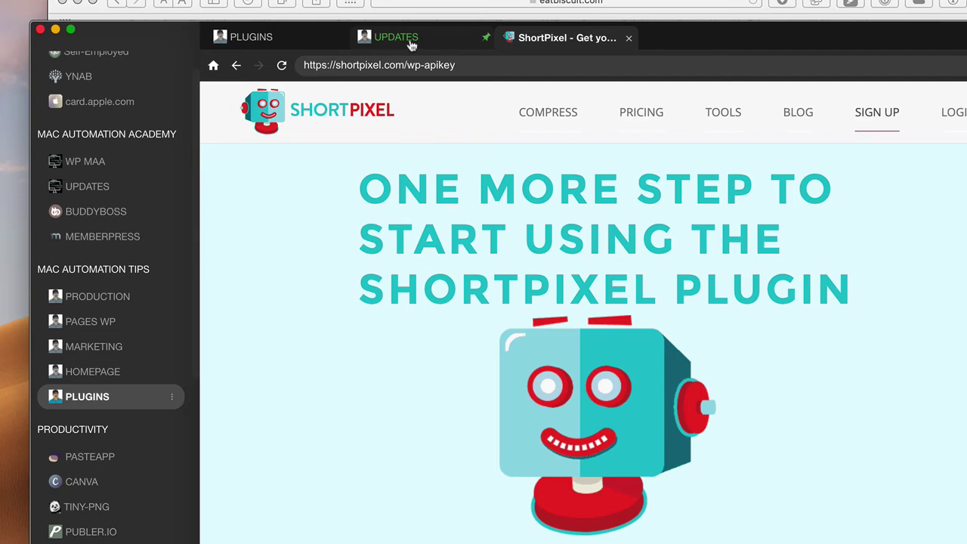
Step: Look over the ShortPixel settings page in the PLUGINS app's main tab
click(277, 42)
scroll(519, 169, down, 5)
scroll(450, 121, up, 4)
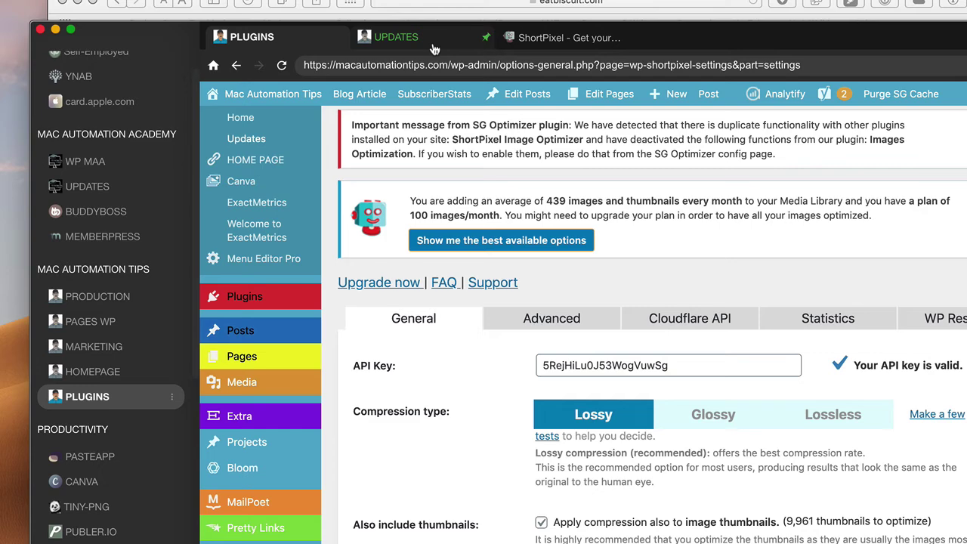
Step: Open the pinned UPDATES tab and try to apply Split Right to it
click(435, 44)
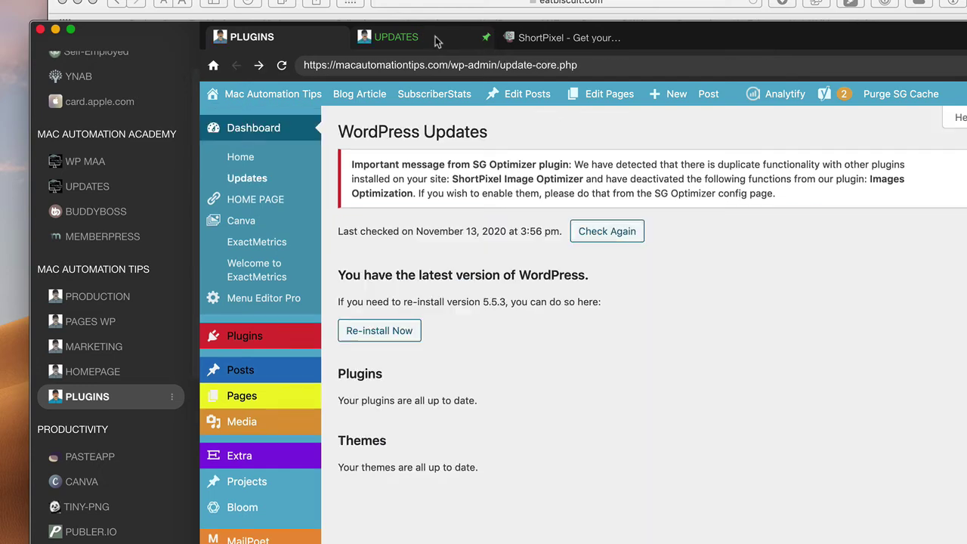
right_click(435, 42)
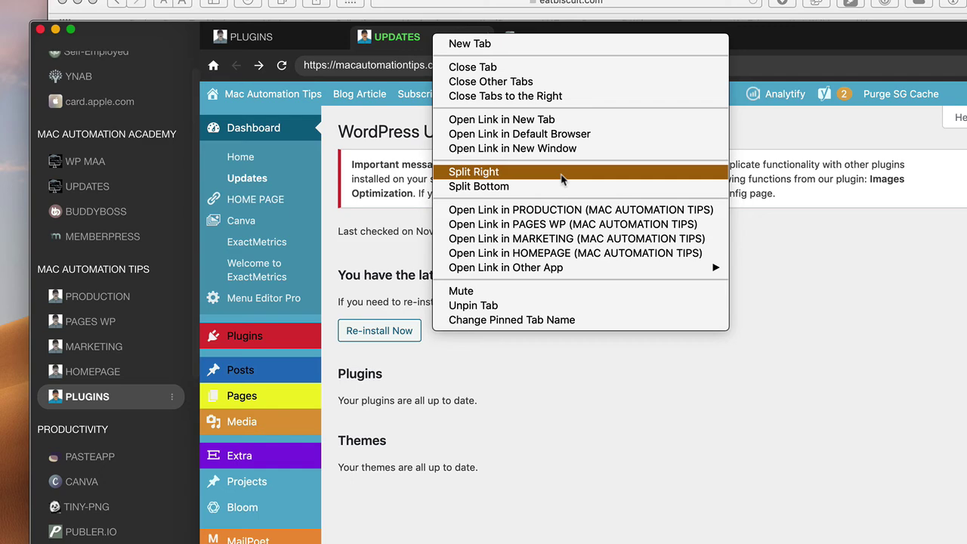
click(562, 178)
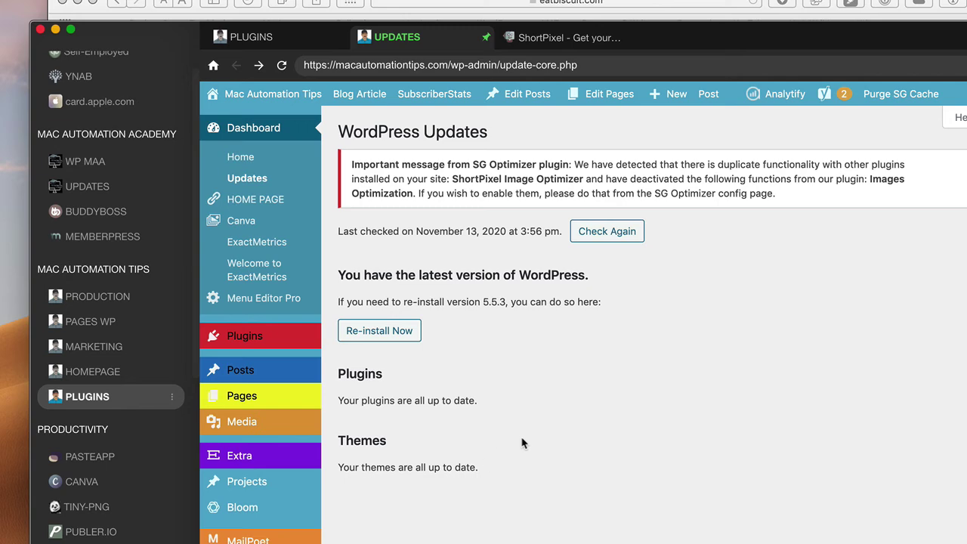
Step: Switch to BetterTouchTool to review the trackpad gestures assigned to Biscuit, and return to Biscuit
key(super+Tab)
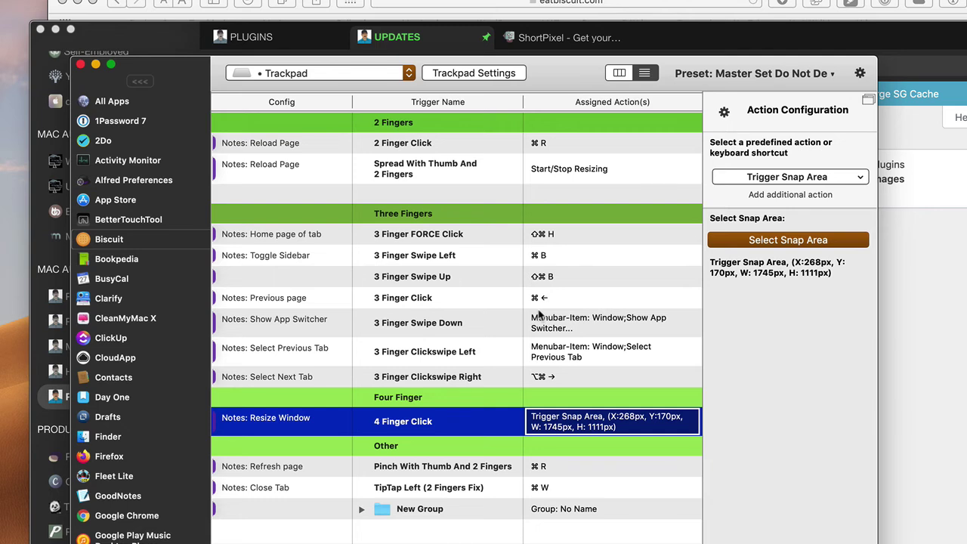
click(925, 349)
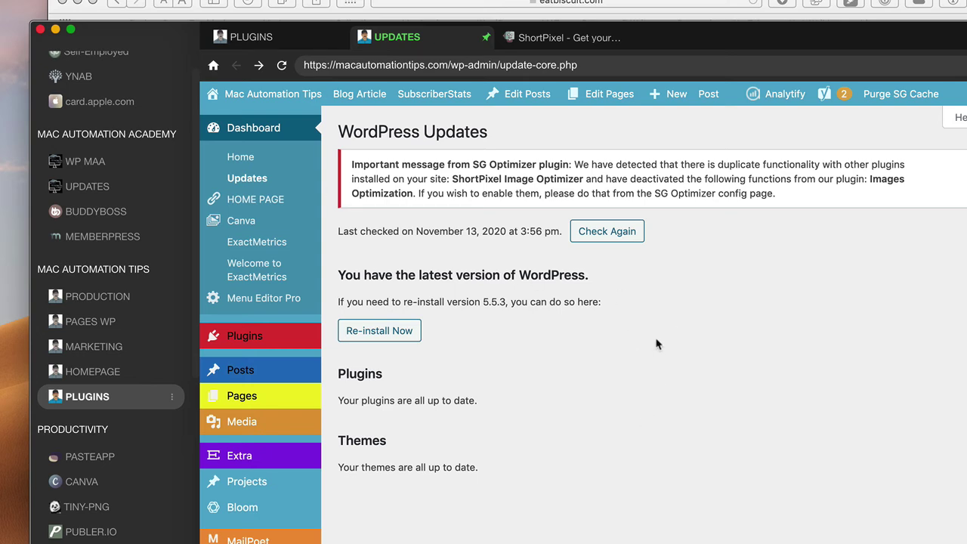
Step: Hide and restore the app sidebar, stopping the Keyboard Maestro alert in between, and hide the address bar
key(super+b)
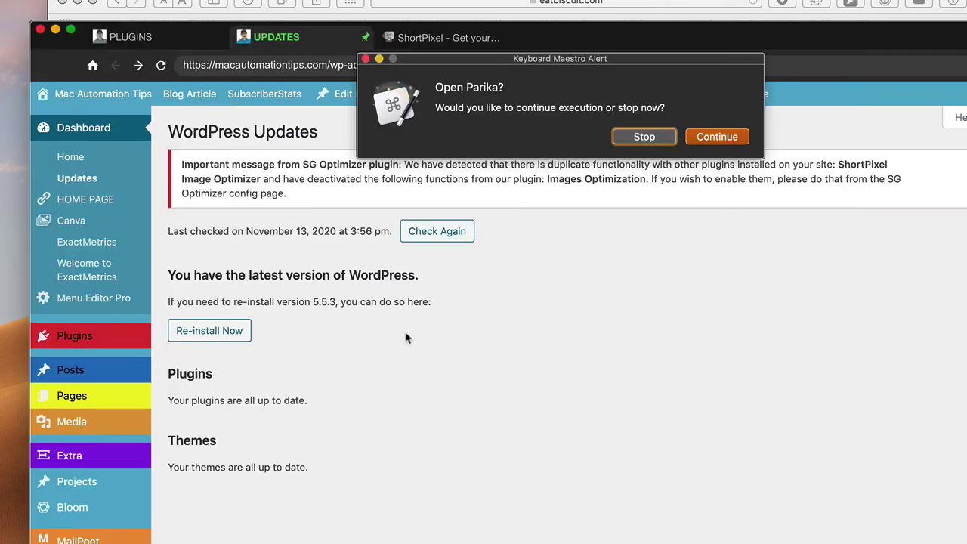
click(649, 137)
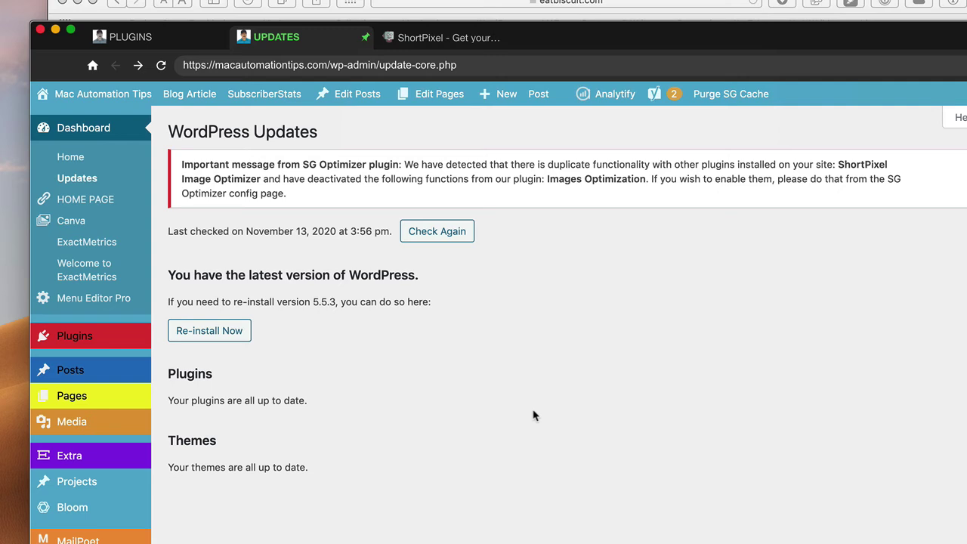
key(super+b)
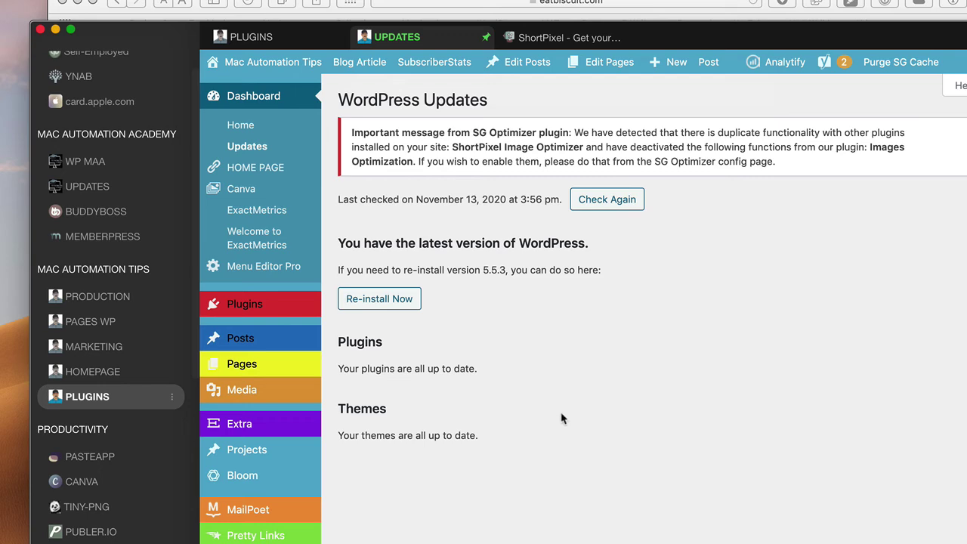
Step: Switch to the next tab, ShortPixel, and back to the UPDATES tab
key(ctrl+Tab)
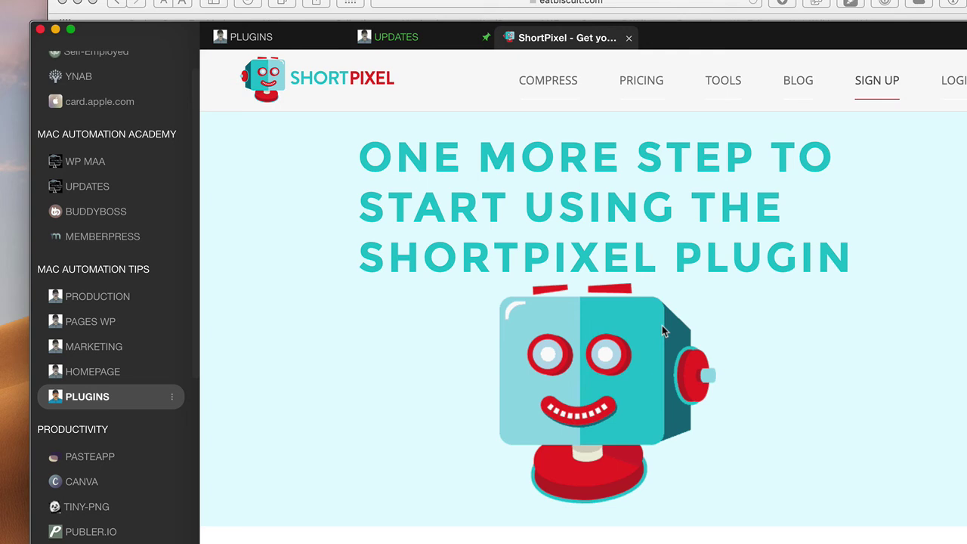
key(ctrl+shift+Tab)
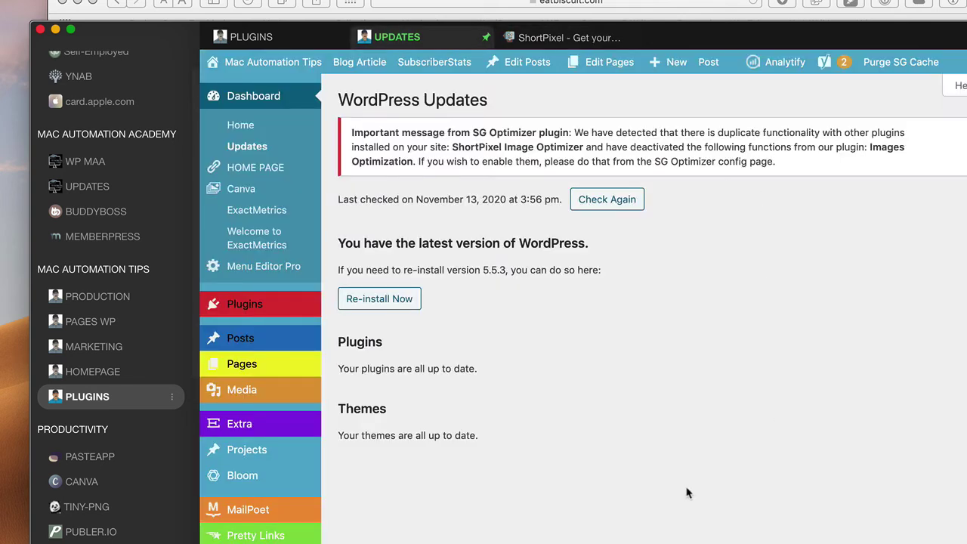
Step: Review Biscuit's BetterTouchTool trackpad gestures again, return to Biscuit, and switch to the Biscuit website in Safari
key(super+Tab)
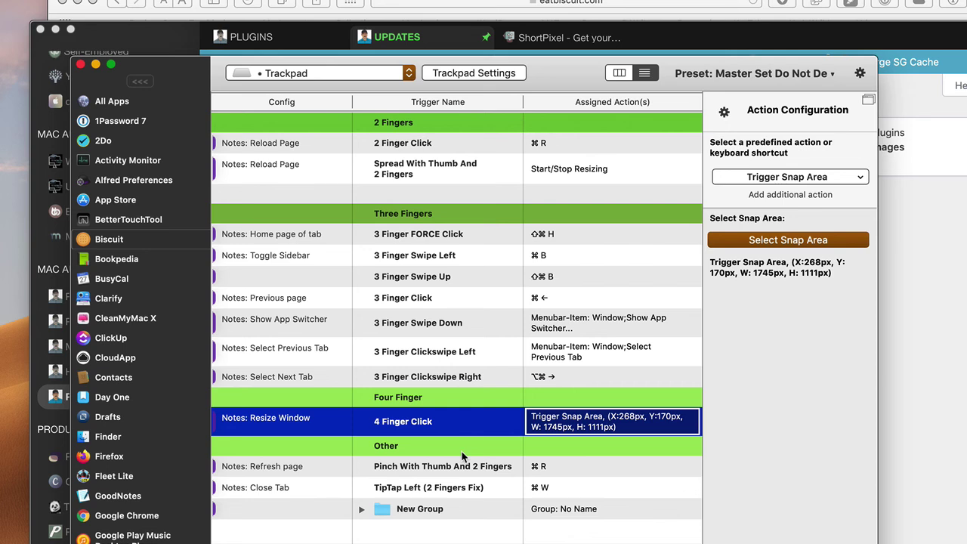
click(922, 453)
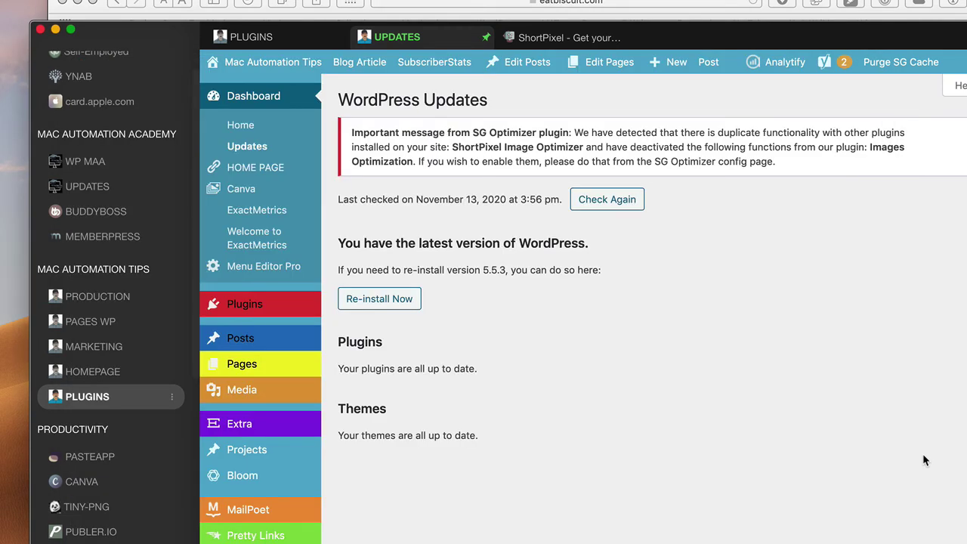
click(763, 16)
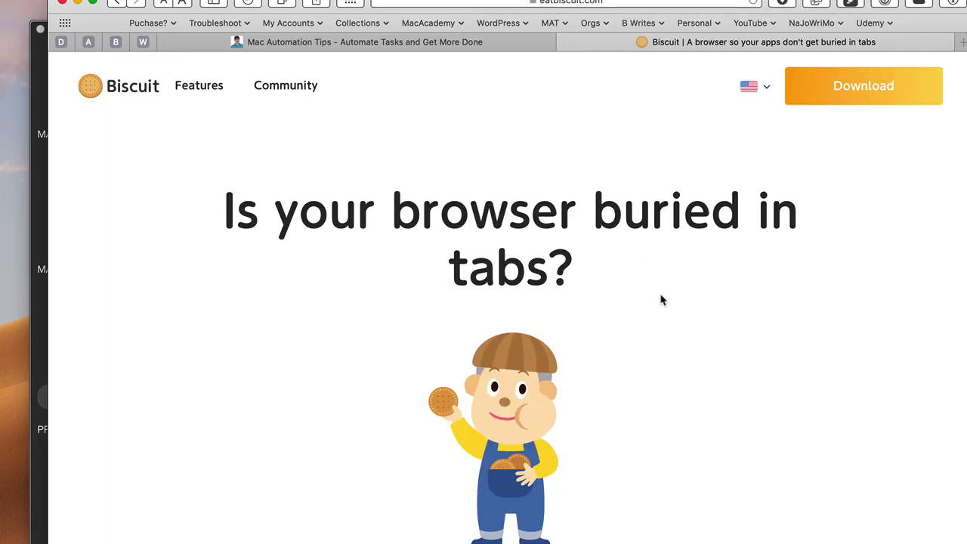